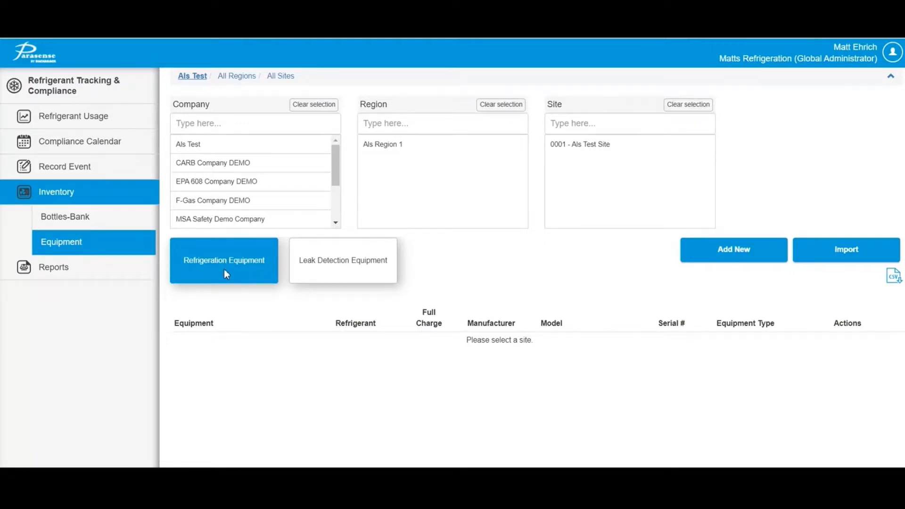
# Select Site 2 of EPA 608 Company DEMO and start a new refrigeration equipment record.
pyautogui.click(257, 183)
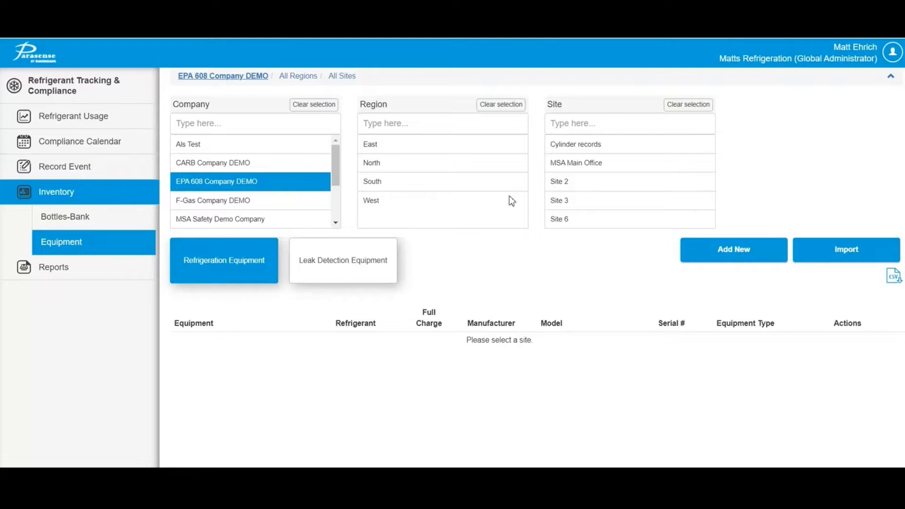
pyautogui.click(562, 183)
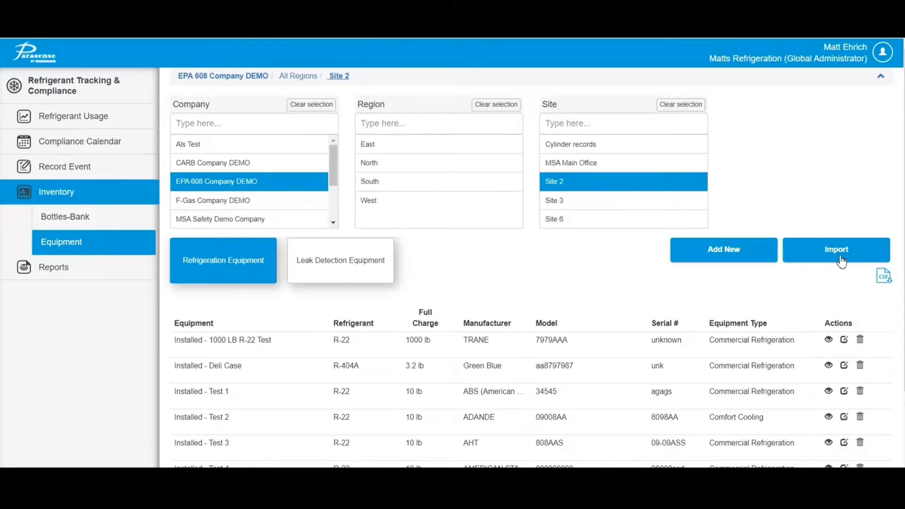
pyautogui.click(720, 263)
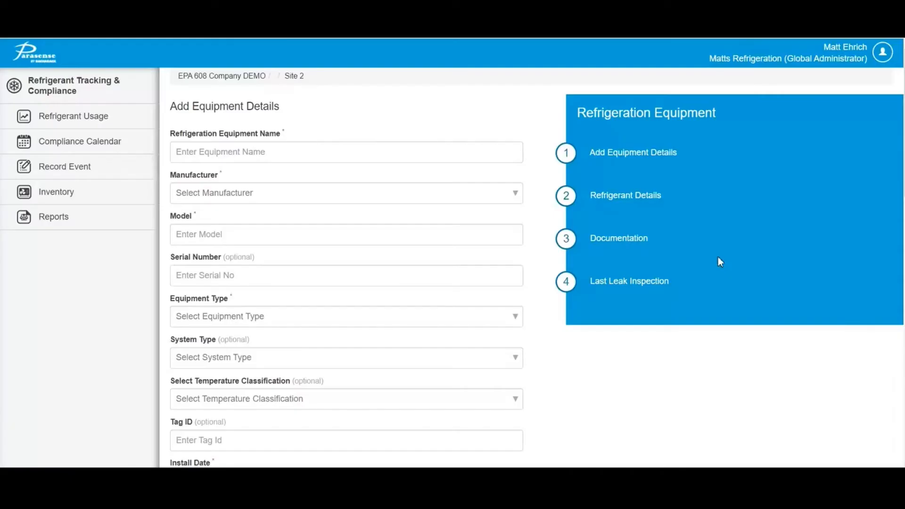
# Enter Rack AA as the refrigeration equipment name and choose TRANE as the manufacturer.
pyautogui.click(357, 155)
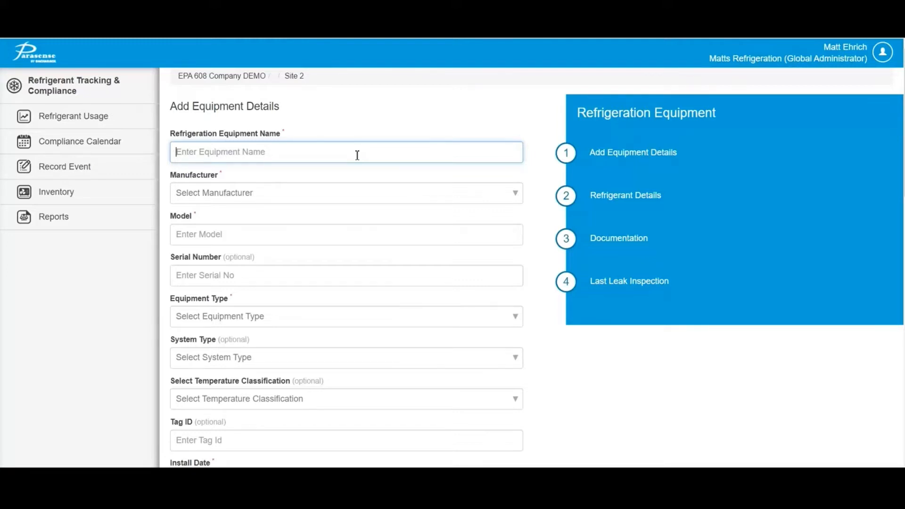
pyautogui.write('Rack')
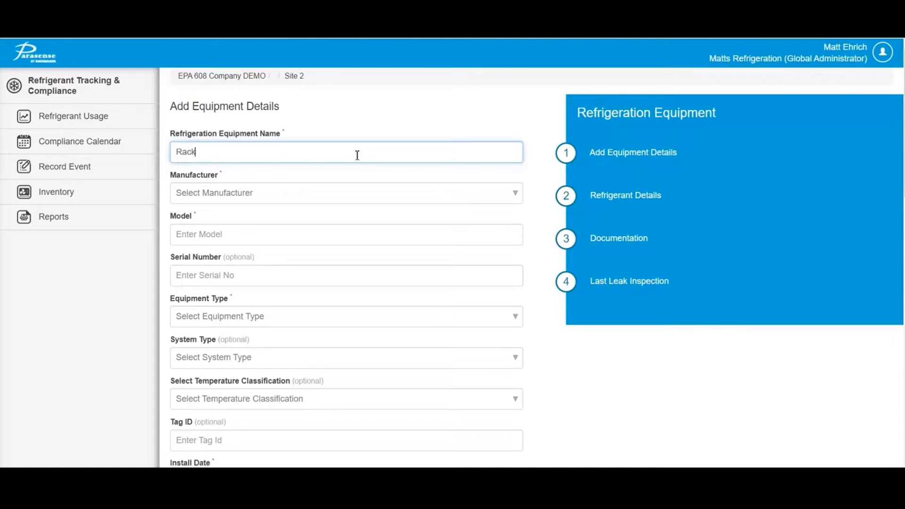
pyautogui.write(' AA')
pyautogui.click(262, 195)
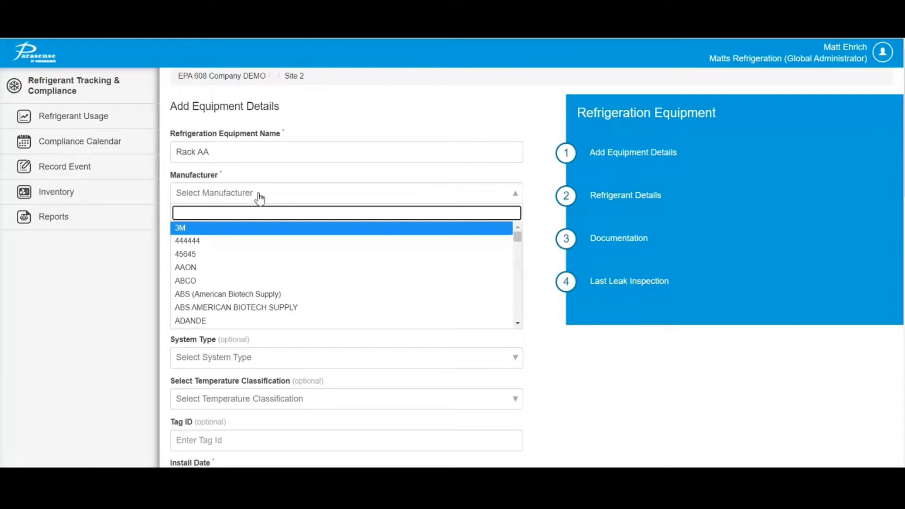
pyautogui.write('tra')
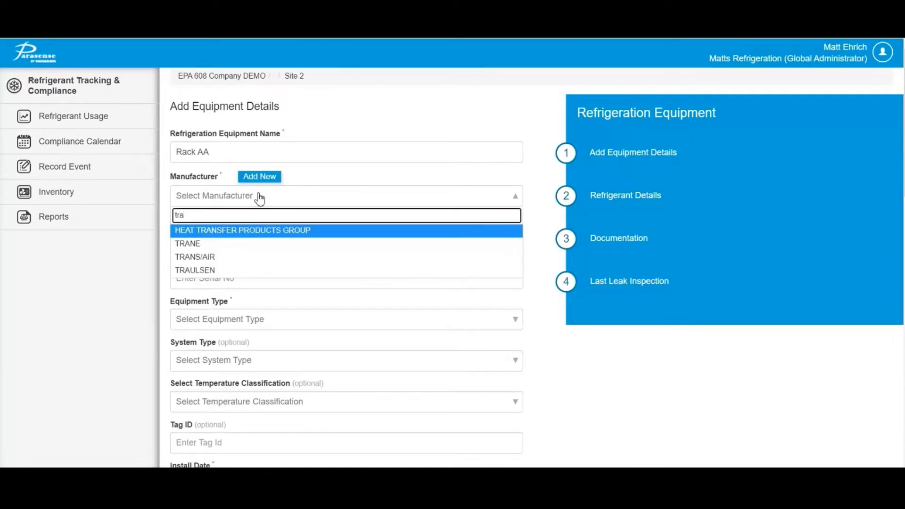
pyautogui.click(192, 243)
# Enter 7897987 as the equipment model.
pyautogui.click(201, 230)
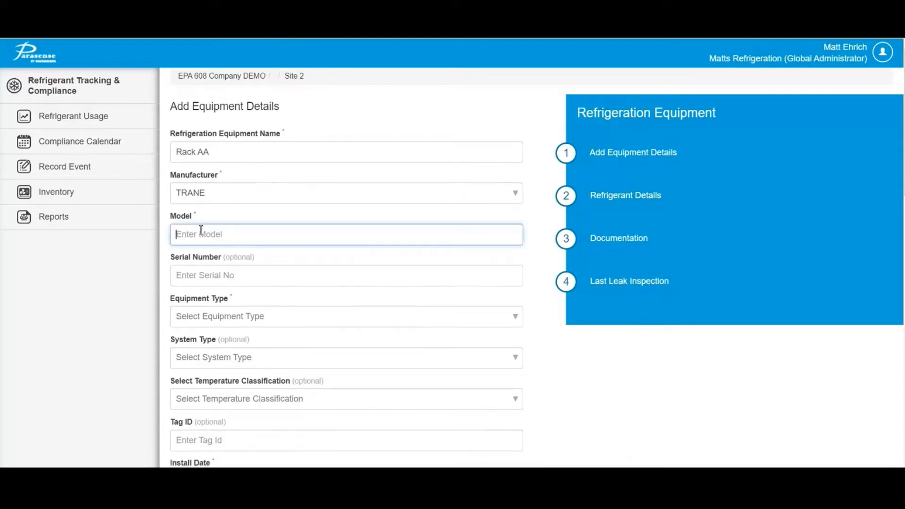
pyautogui.write('7897987')
pyautogui.click(197, 274)
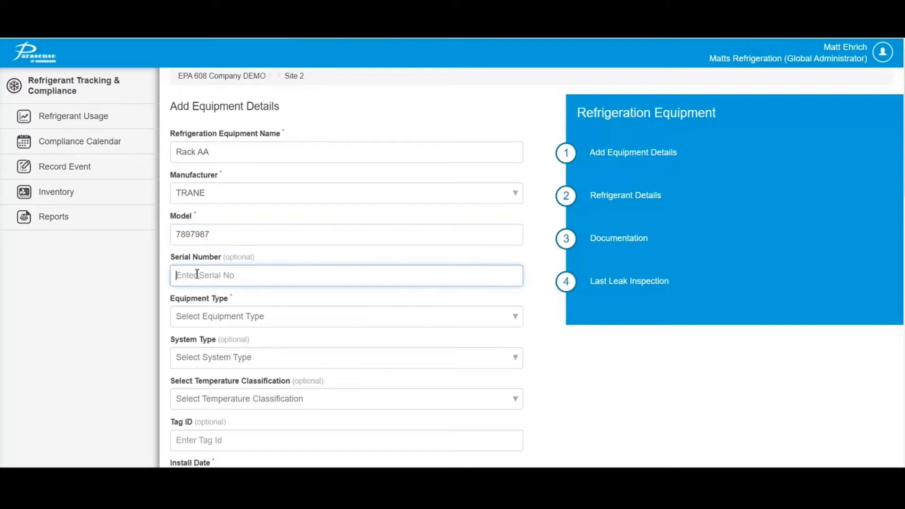
pyautogui.write('assdds')
pyautogui.press('BackSpace')
pyautogui.press('BackSpace')
pyautogui.press('BackSpace')
pyautogui.press('BackSpace')
pyautogui.press('BackSpace')
pyautogui.press('BackSpace')
# Enter Unkbb as the serial number and set the equipment type to Commercial Refrigeration.
pyautogui.write('Unk')
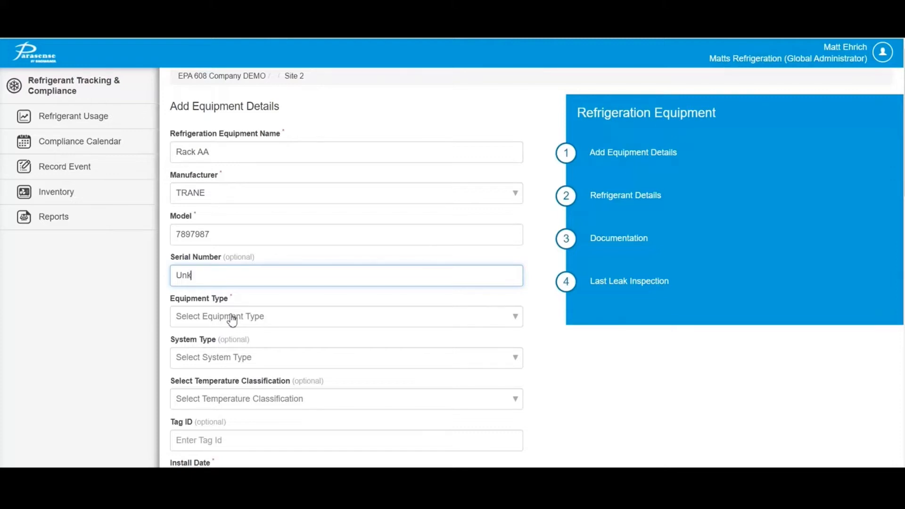
pyautogui.click(235, 317)
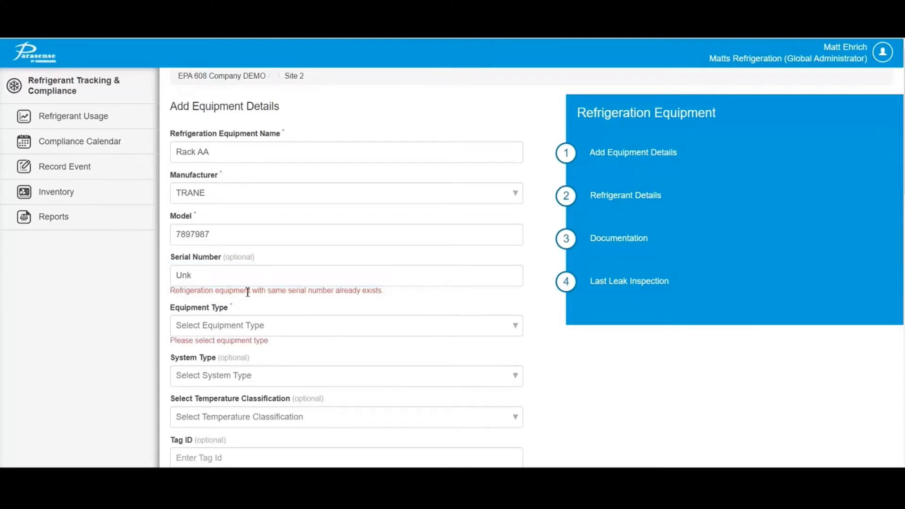
pyautogui.click(246, 277)
pyautogui.write('b')
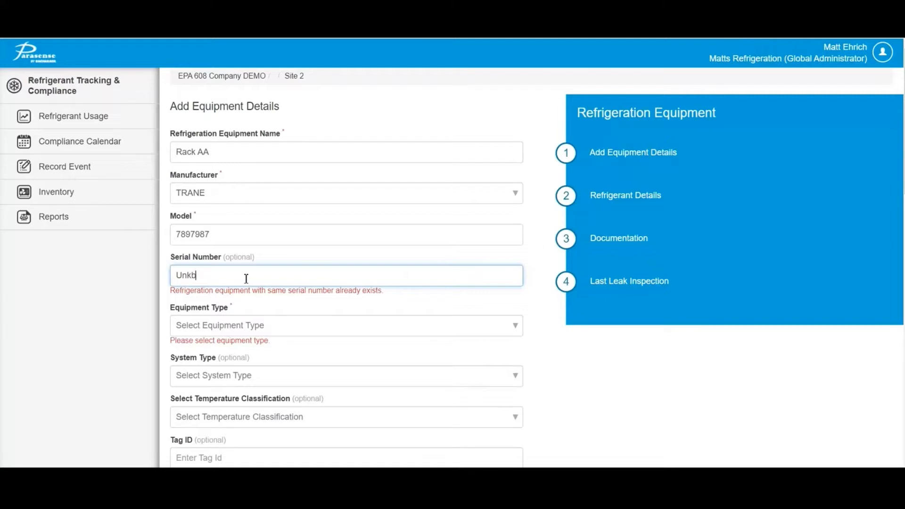
pyautogui.write('b')
pyautogui.click(249, 327)
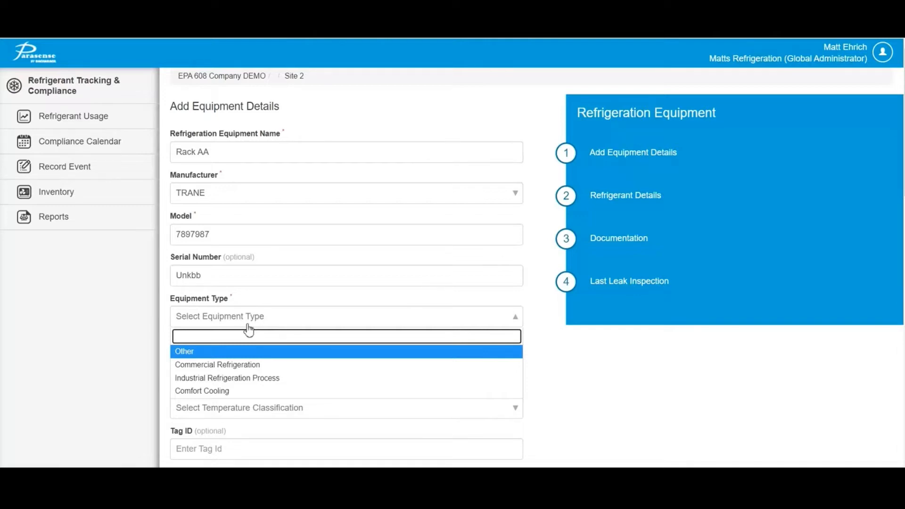
pyautogui.click(236, 369)
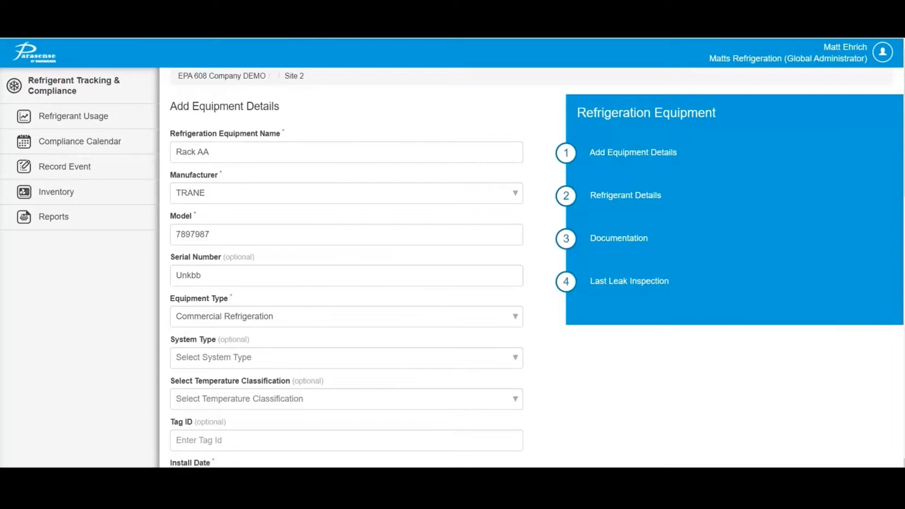
# Set the install date to June 14, 2022 and enter Mechanical House as the location description.
pyautogui.scroll(-3, 347, 278)
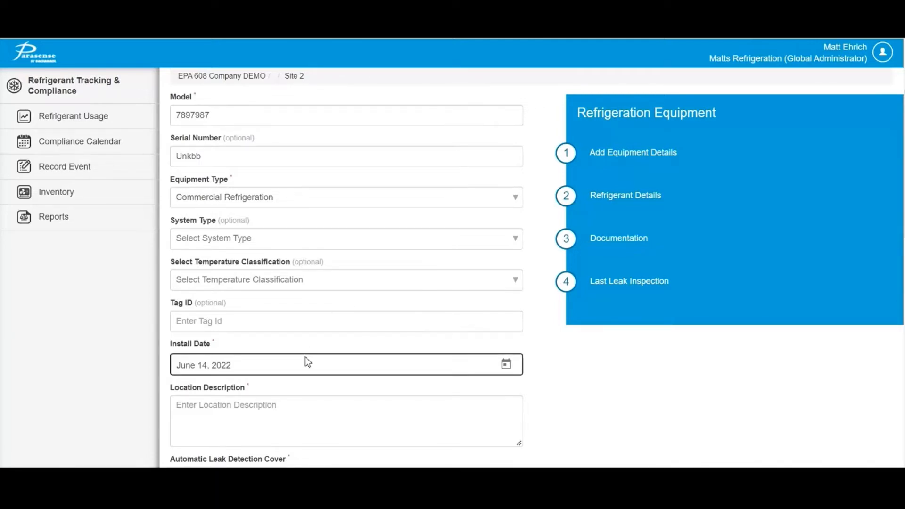
pyautogui.click(506, 365)
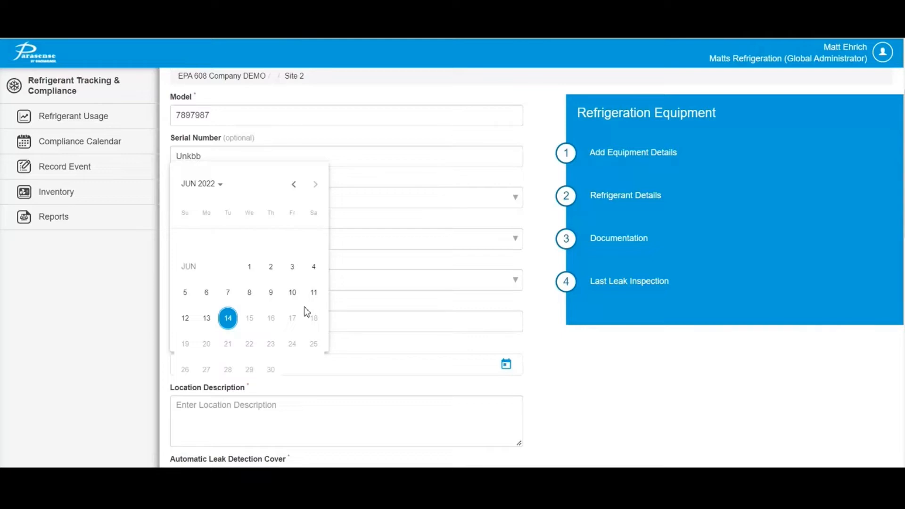
pyautogui.click(228, 318)
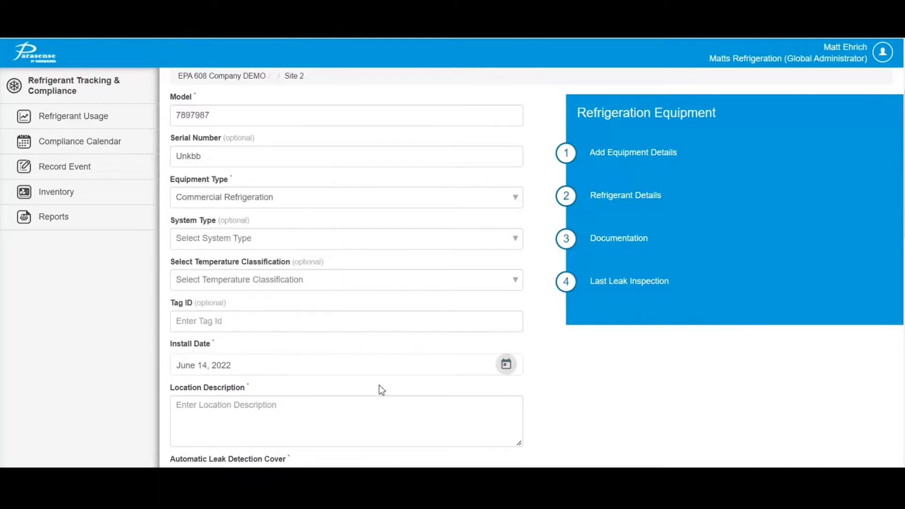
pyautogui.click(444, 409)
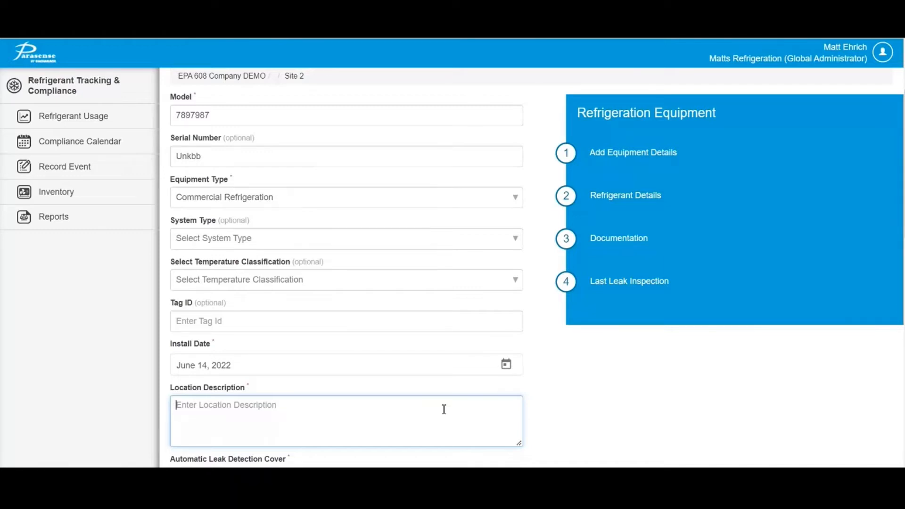
pyautogui.write('Mechanical House')
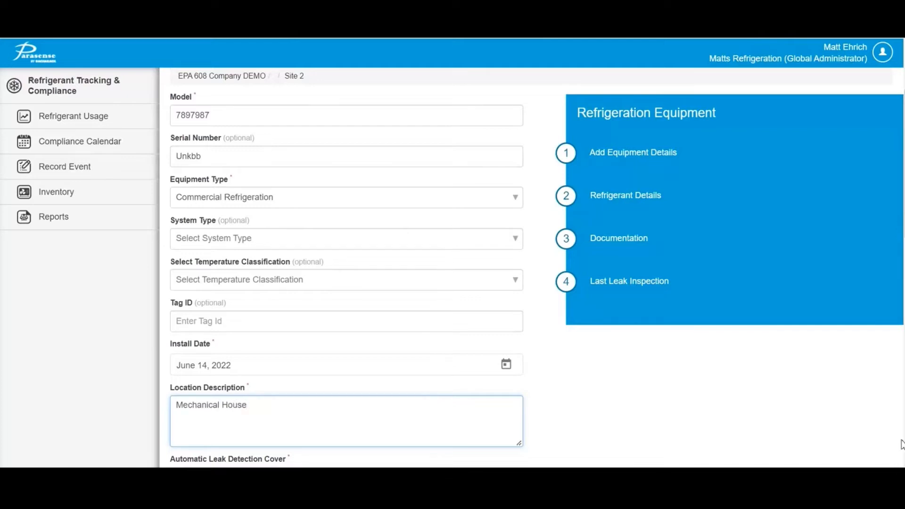
# Choose R-448A as the refrigerant and set the full charge size to 1000.4.
pyautogui.scroll(-4, 347, 278)
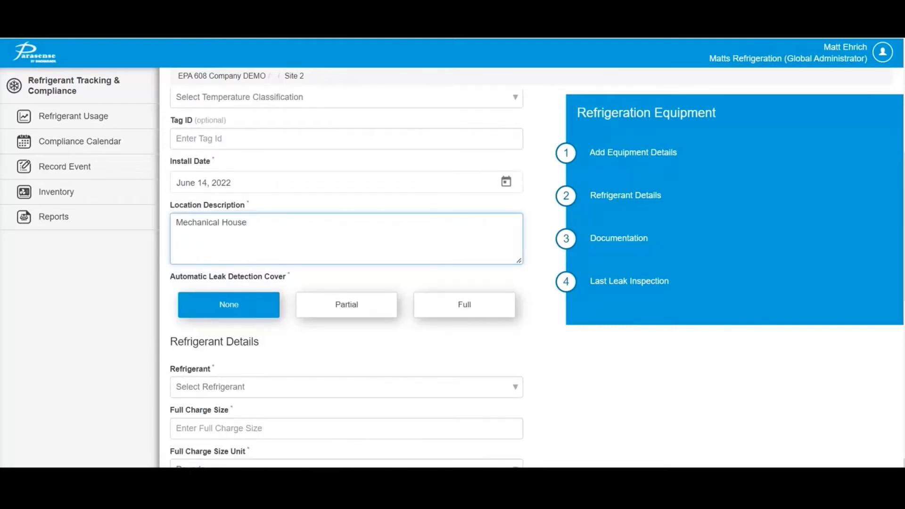
pyautogui.scroll(-2, 347, 278)
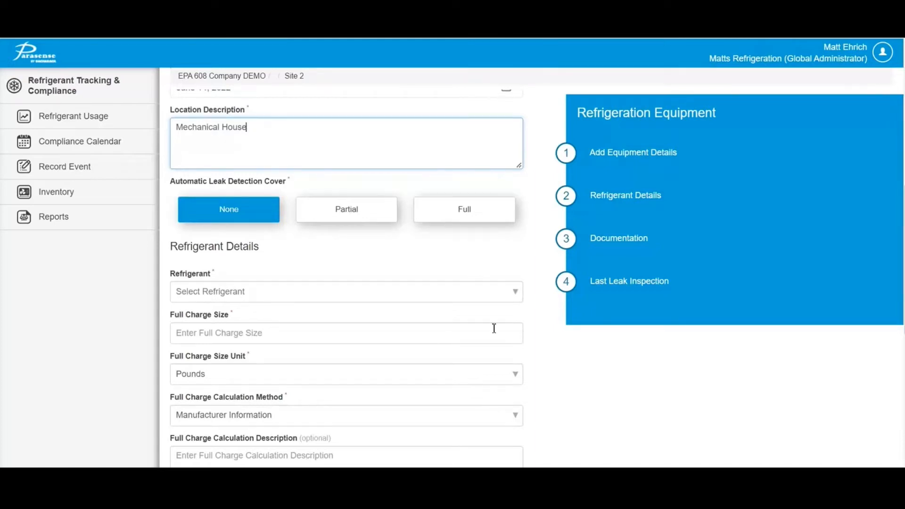
pyautogui.click(516, 293)
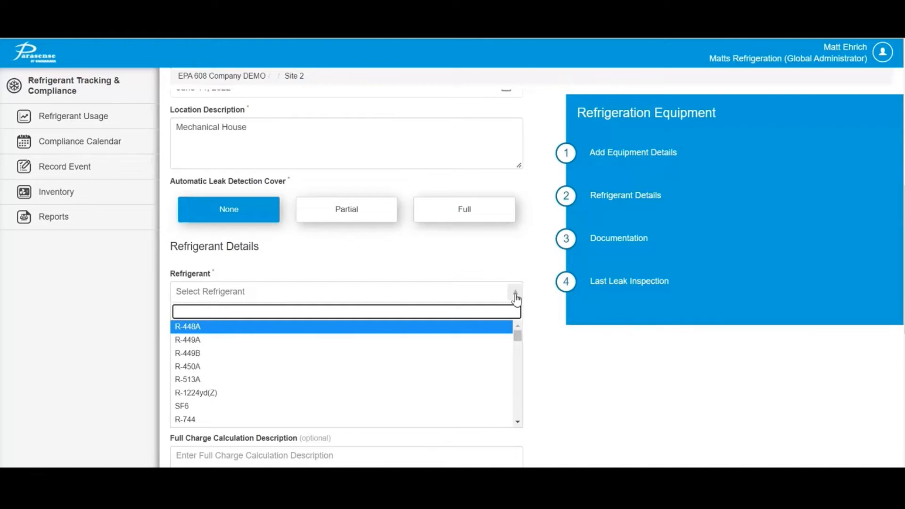
pyautogui.click(438, 327)
pyautogui.click(377, 329)
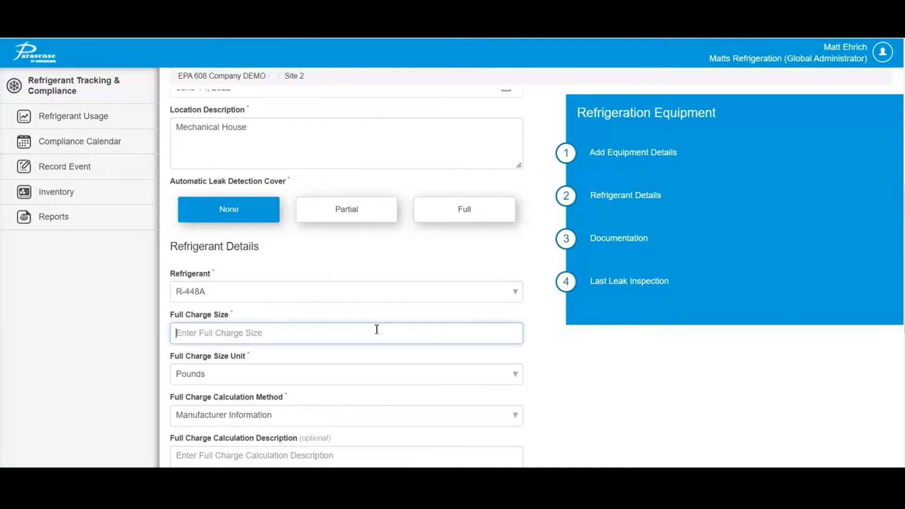
pyautogui.write('1000')
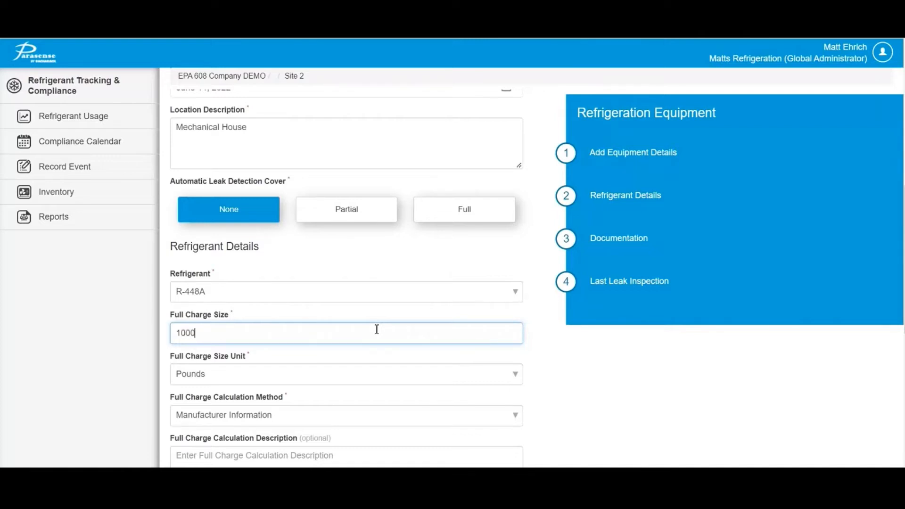
pyautogui.write('.4')
# Set the full charge calculation method to Calculated.
pyautogui.scroll(-4, 346, 278)
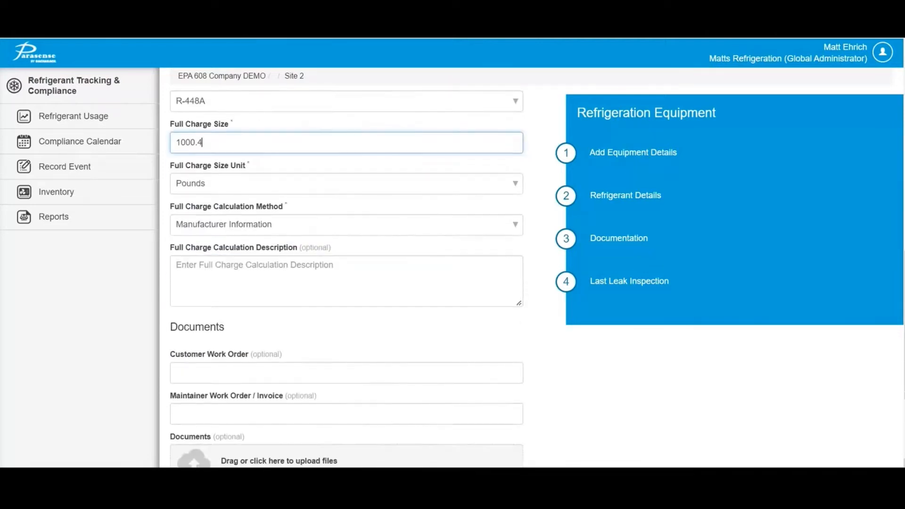
pyautogui.scroll(-1, 346, 278)
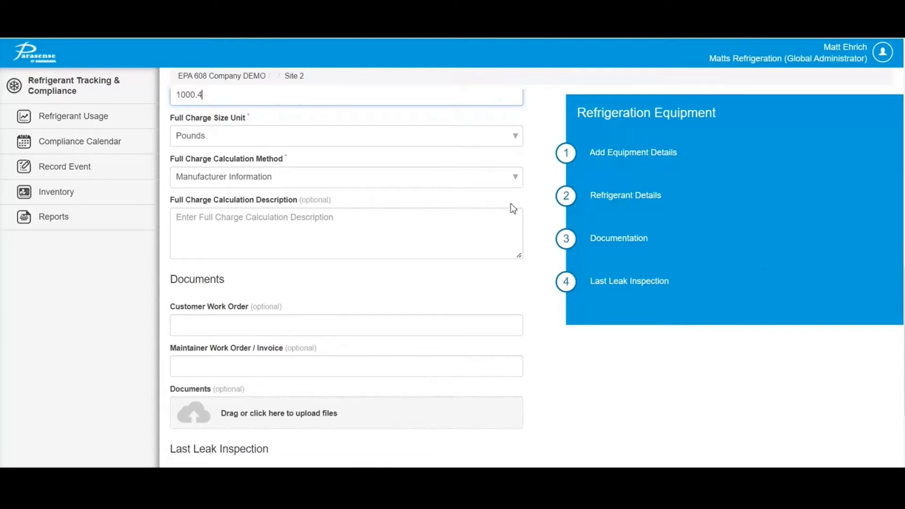
pyautogui.click(513, 185)
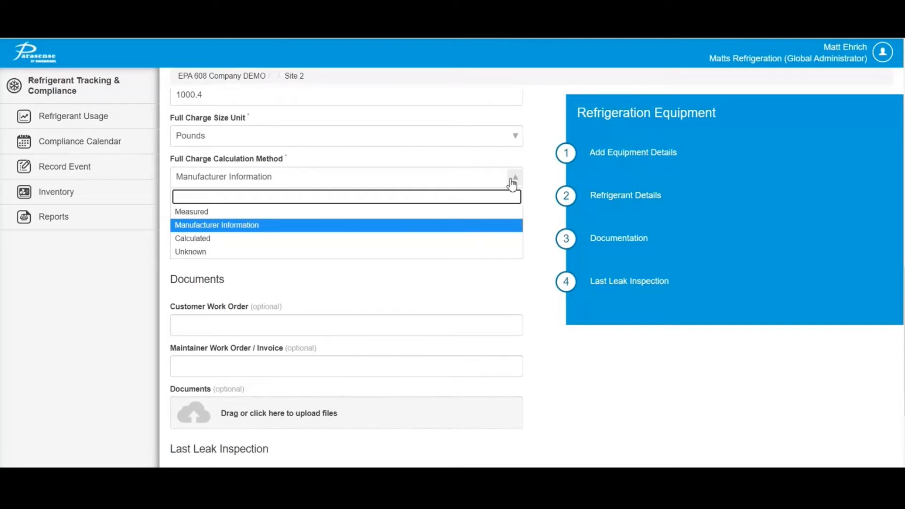
pyautogui.click(419, 238)
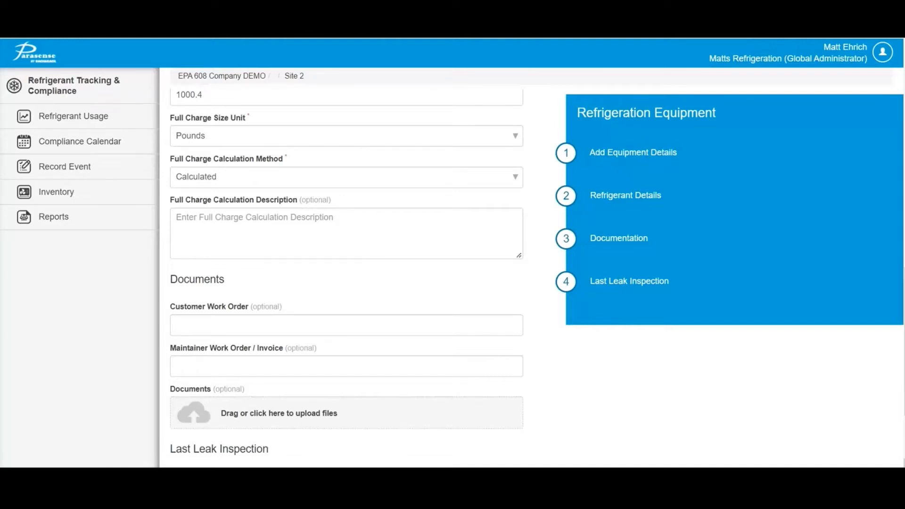
# Answer Yes to knowing the last leak inspection date, and save and confirm the new equipment.
pyautogui.scroll(-3, 347, 278)
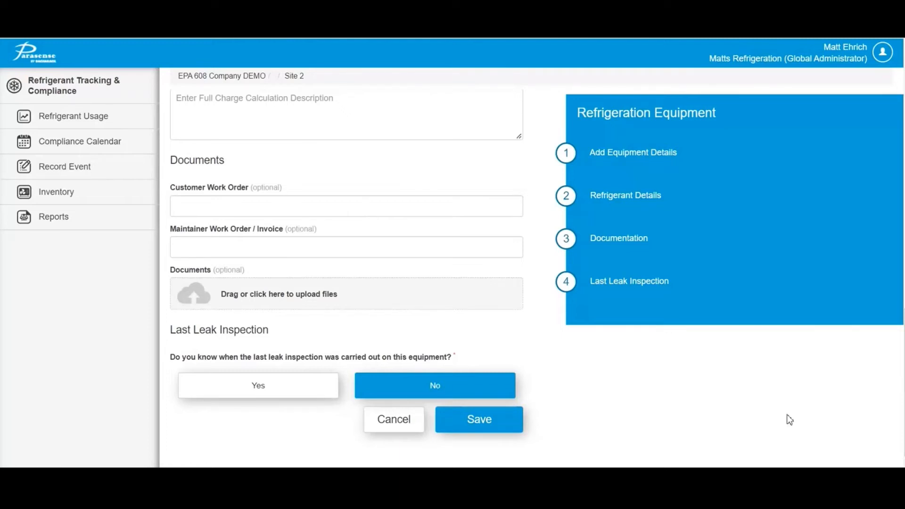
pyautogui.click(297, 392)
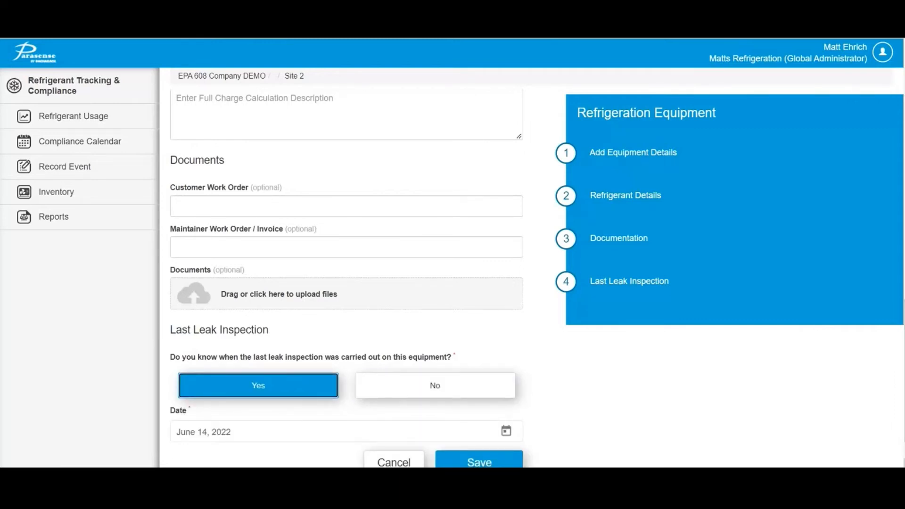
pyautogui.scroll(-1, 347, 273)
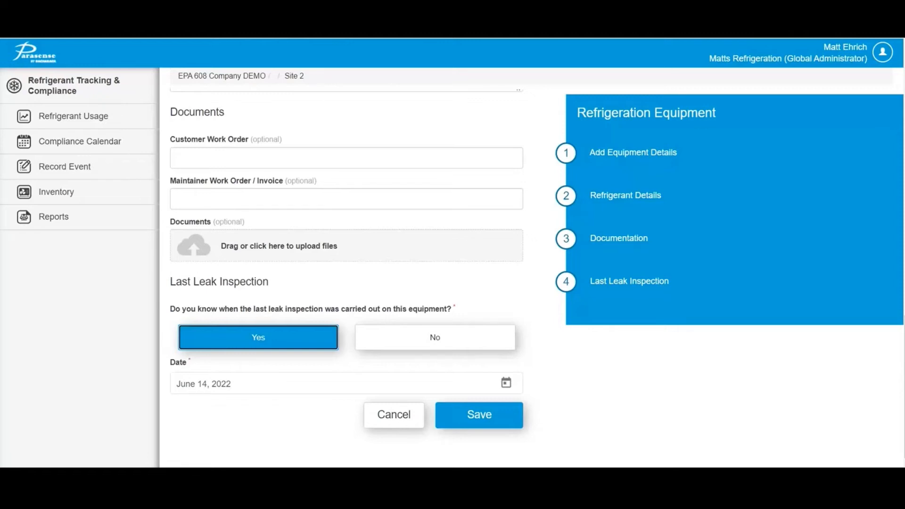
pyautogui.click(469, 419)
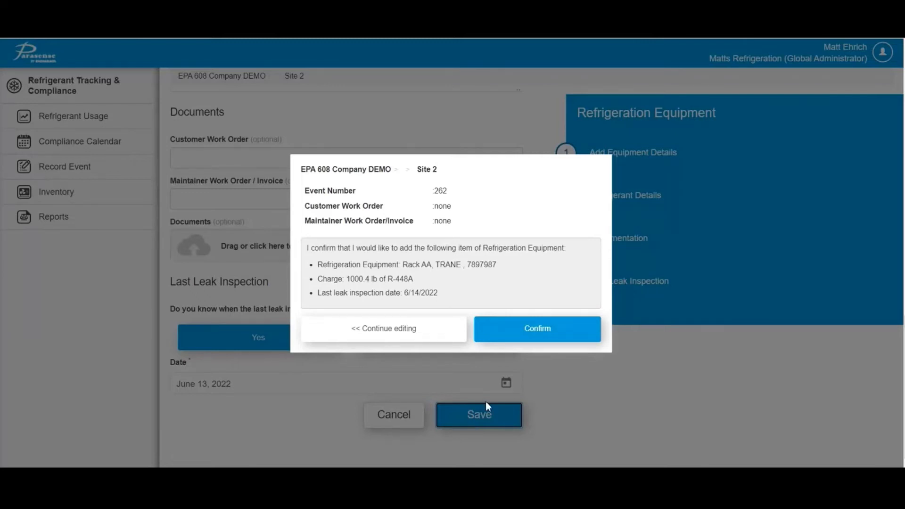
pyautogui.click(545, 336)
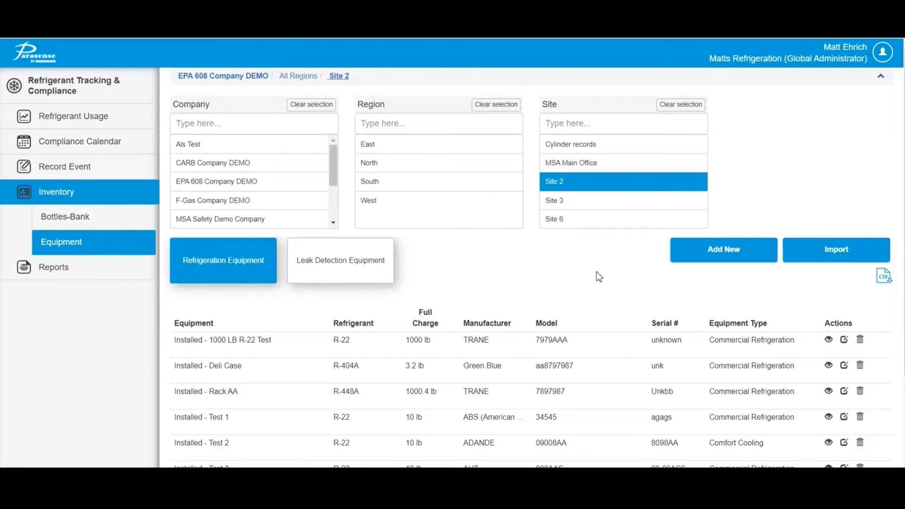
# Start a new refrigeration equipment record at Site 2 named HVAC 55 with TOSHIBA/CARRIER as the manufacturer.
pyautogui.click(708, 252)
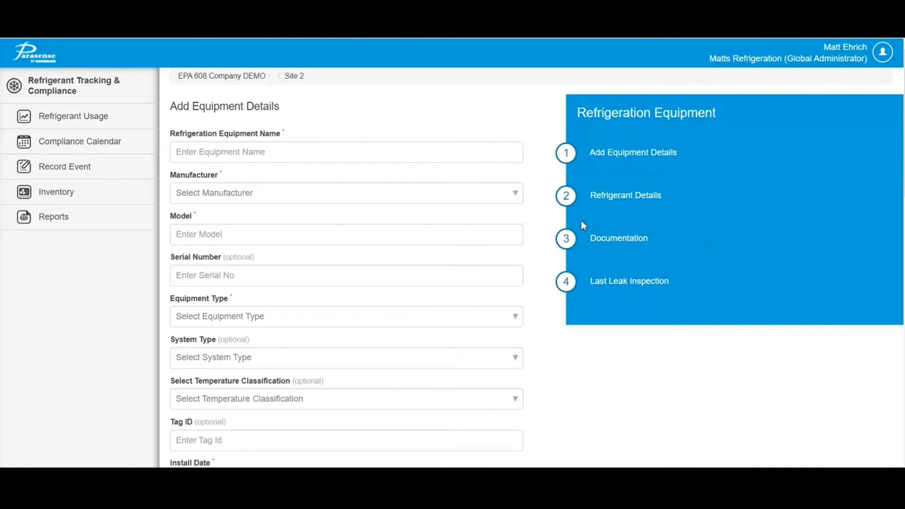
pyautogui.click(435, 159)
pyautogui.write('HVAC')
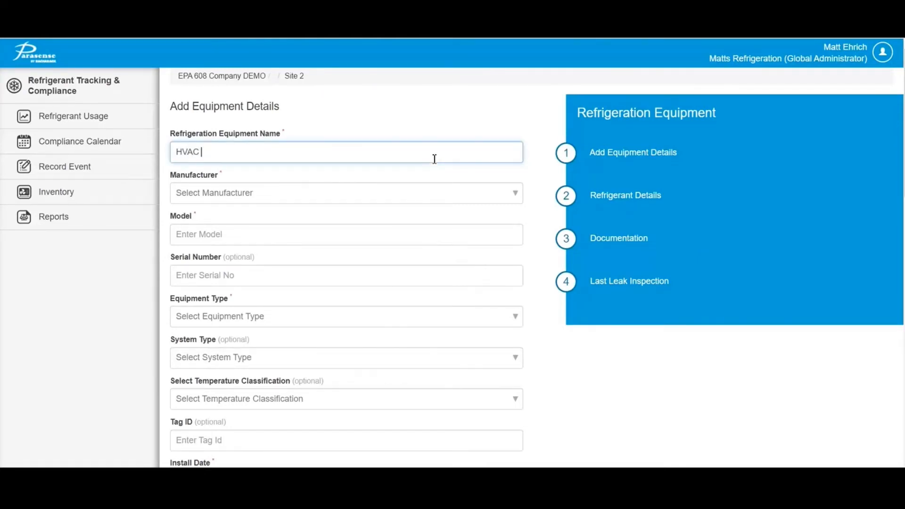
pyautogui.write(' 55')
pyautogui.click(376, 197)
pyautogui.write('ca')
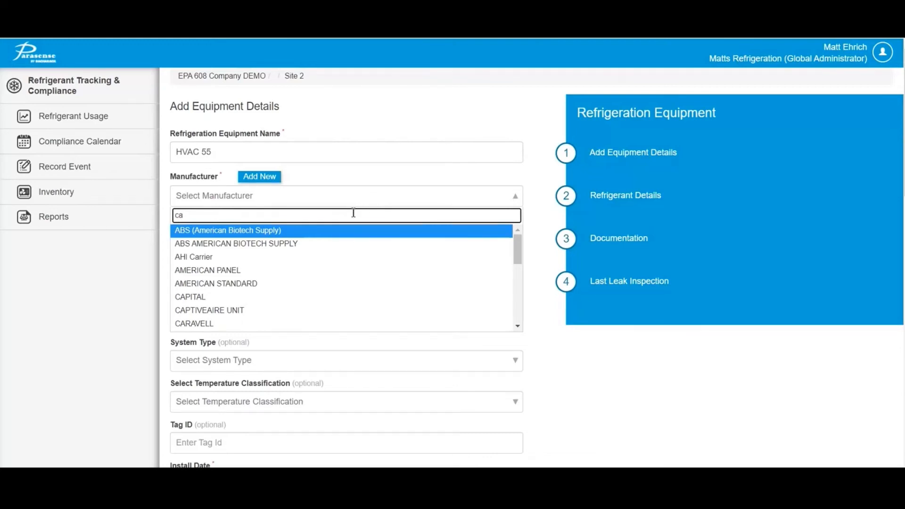
pyautogui.write('rr')
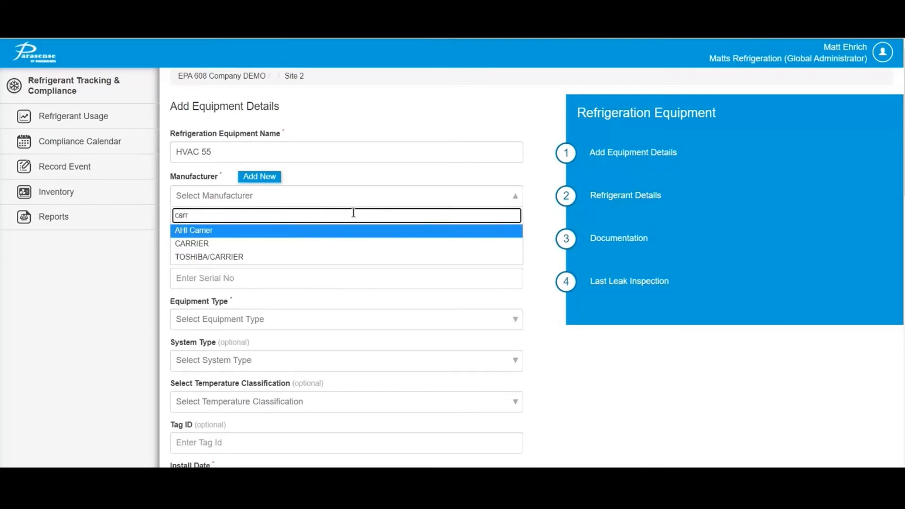
pyautogui.click(254, 257)
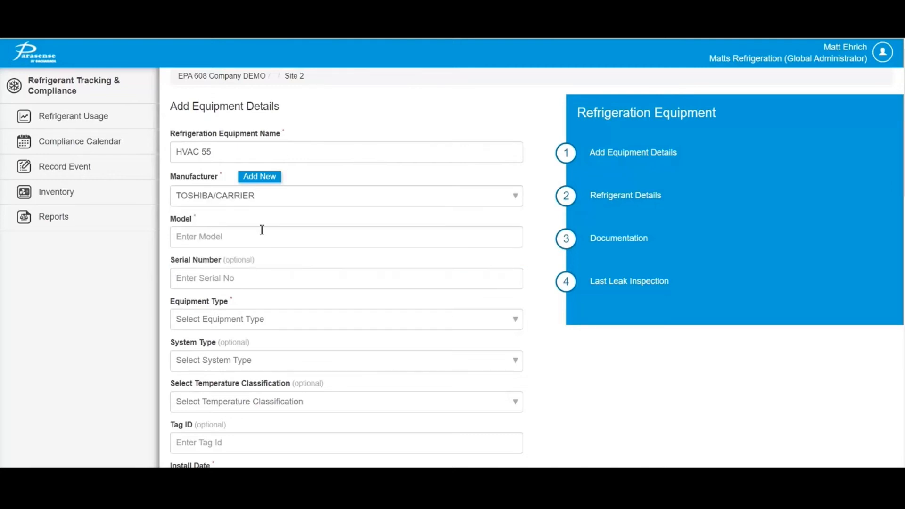
# Enter model Unkj and serial number 767676ggg, and choose Comfort Cooling as the equipment type.
pyautogui.click(255, 236)
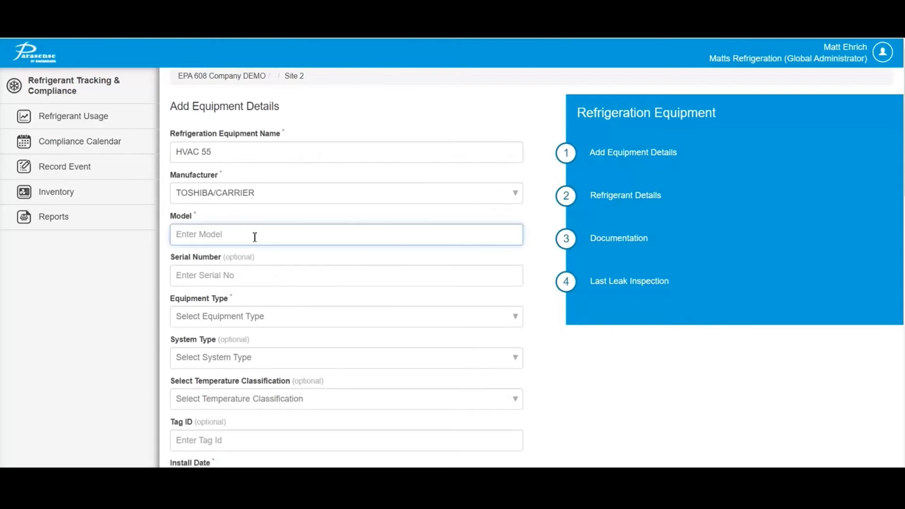
pyautogui.write('Unkj')
pyautogui.click(222, 278)
pyautogui.write('767676')
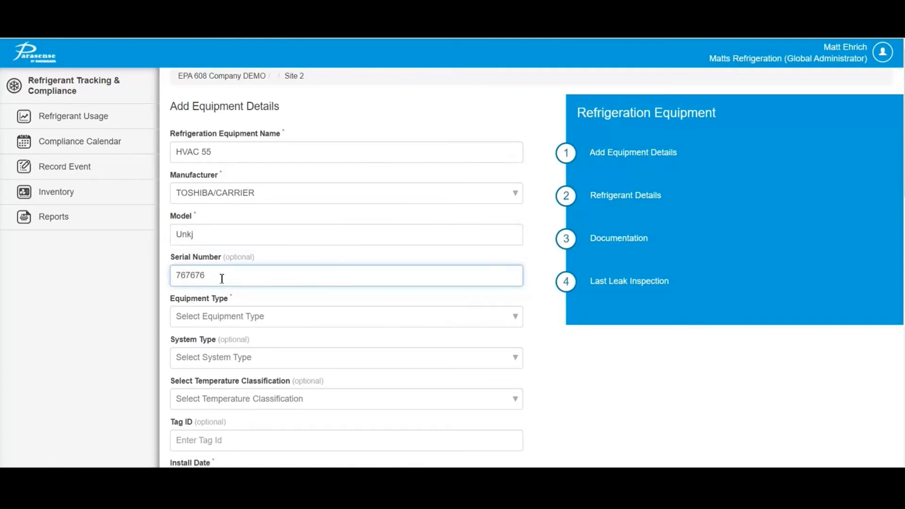
pyautogui.write('ggg')
pyautogui.click(236, 326)
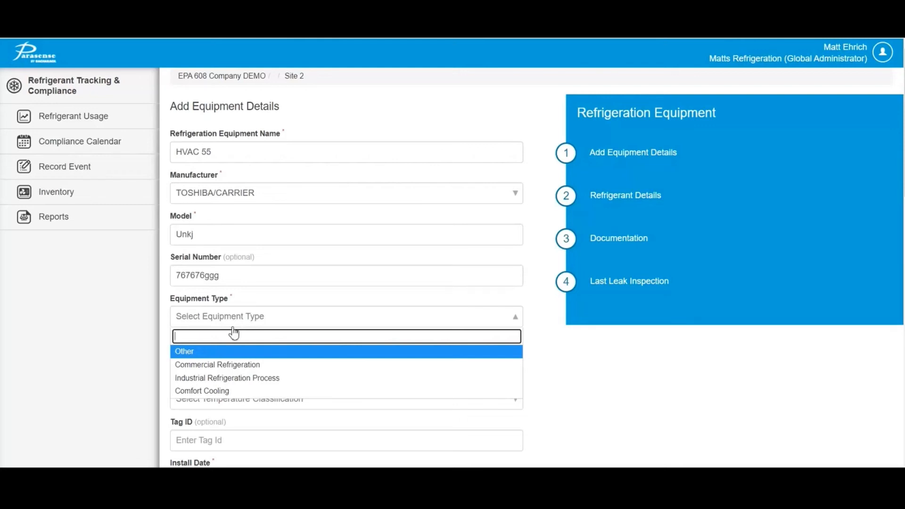
pyautogui.click(217, 391)
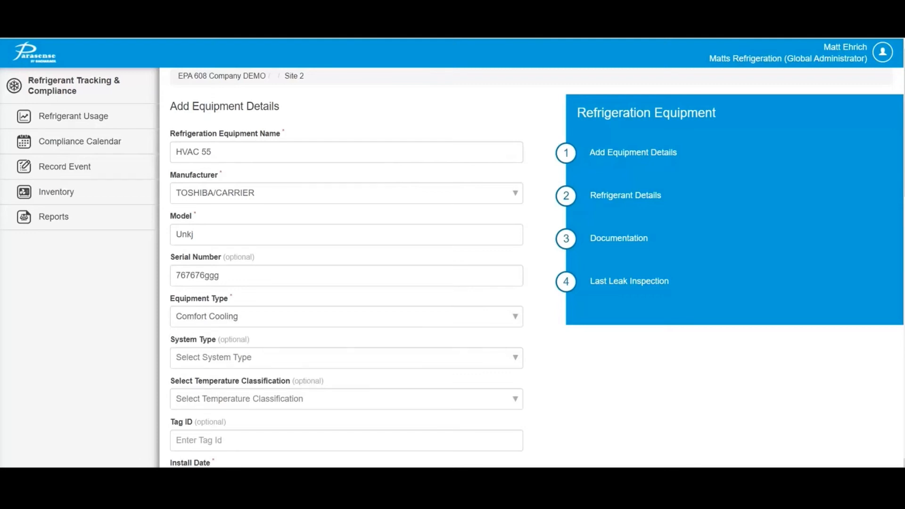
# Set the install date to June 14, 2021 and enter Rooftop as the location description.
pyautogui.scroll(-3, 346, 279)
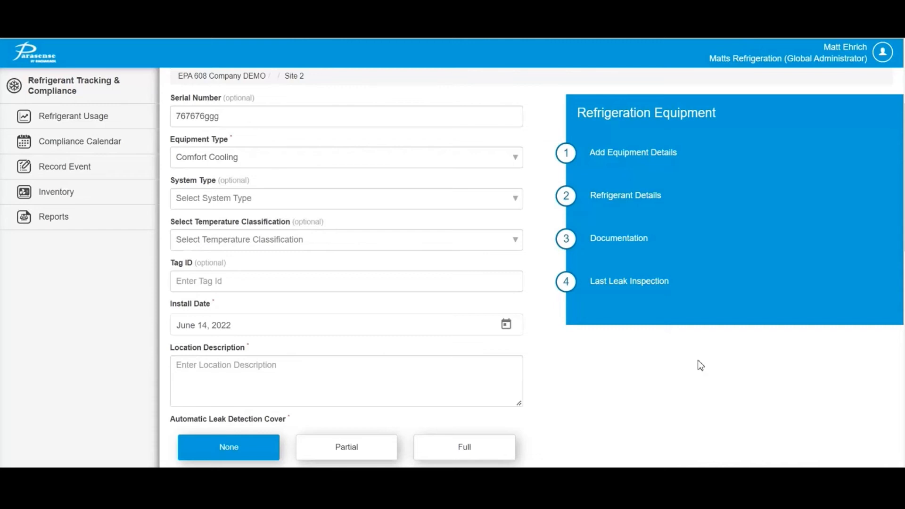
pyautogui.click(507, 324)
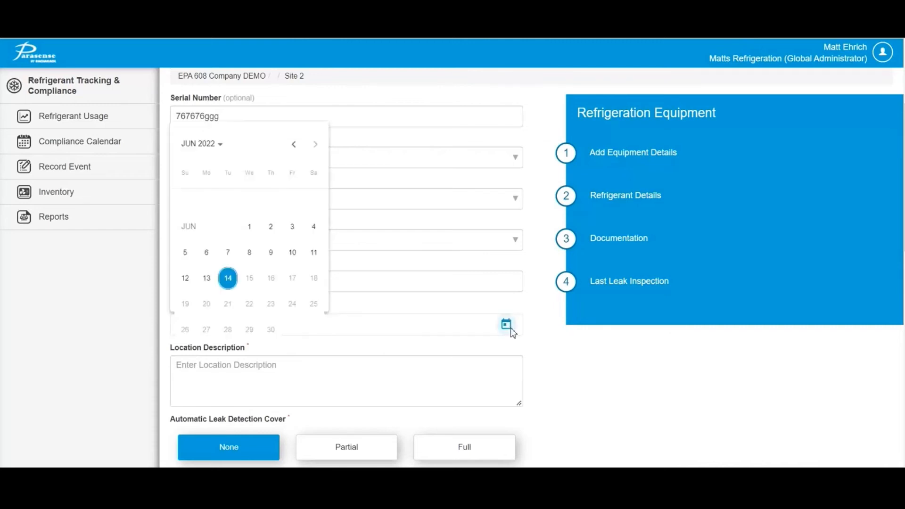
pyautogui.click(210, 146)
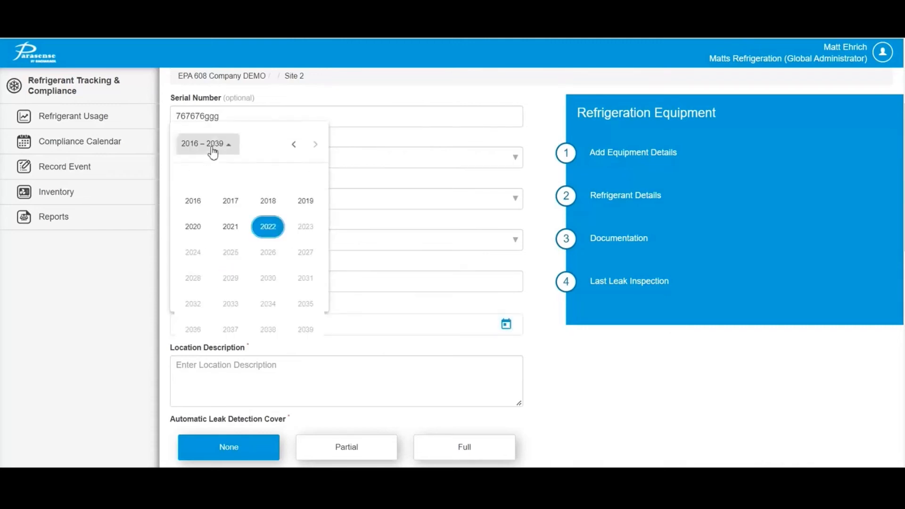
pyautogui.click(231, 230)
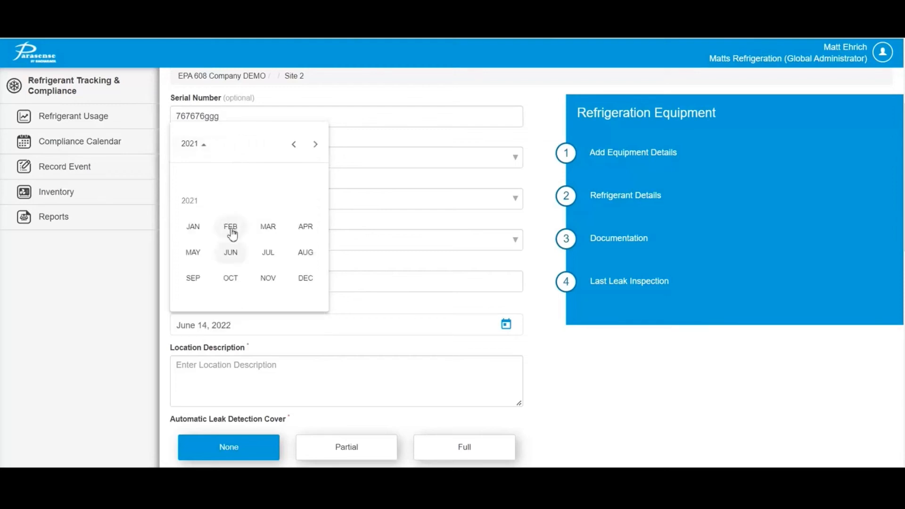
pyautogui.click(232, 251)
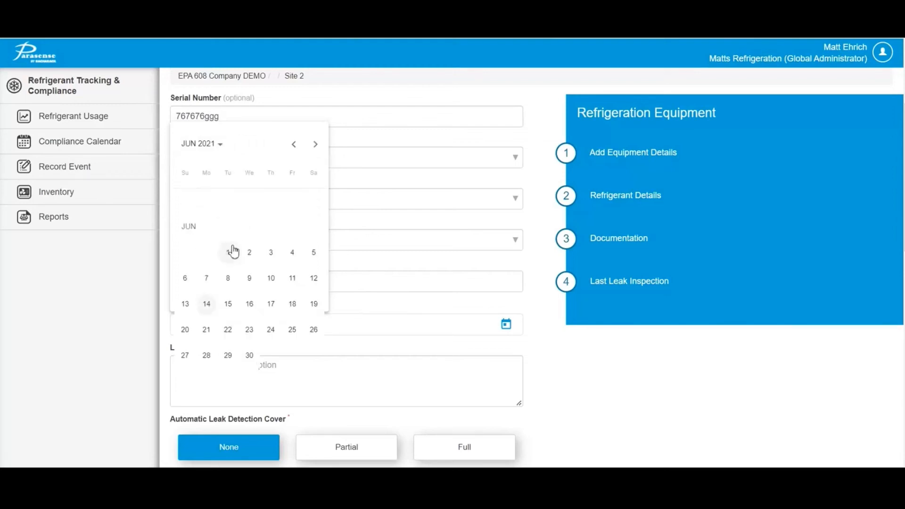
pyautogui.click(206, 306)
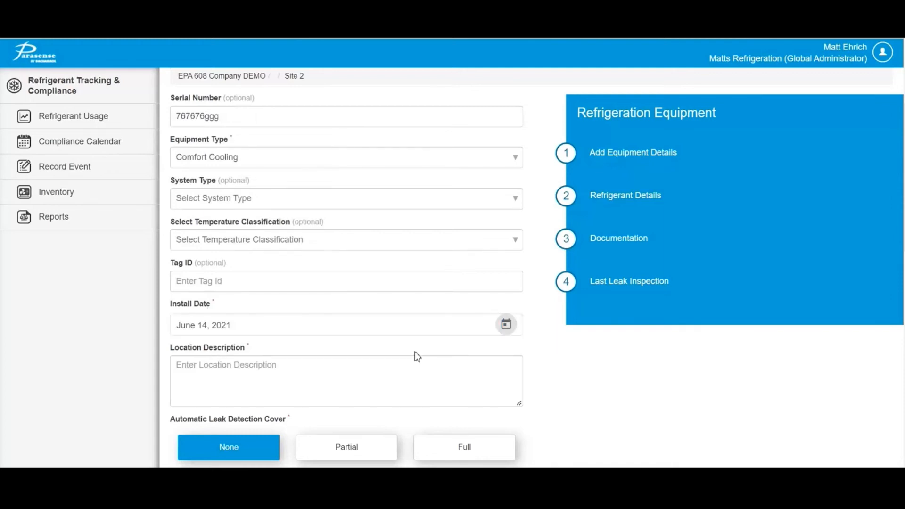
pyautogui.click(403, 361)
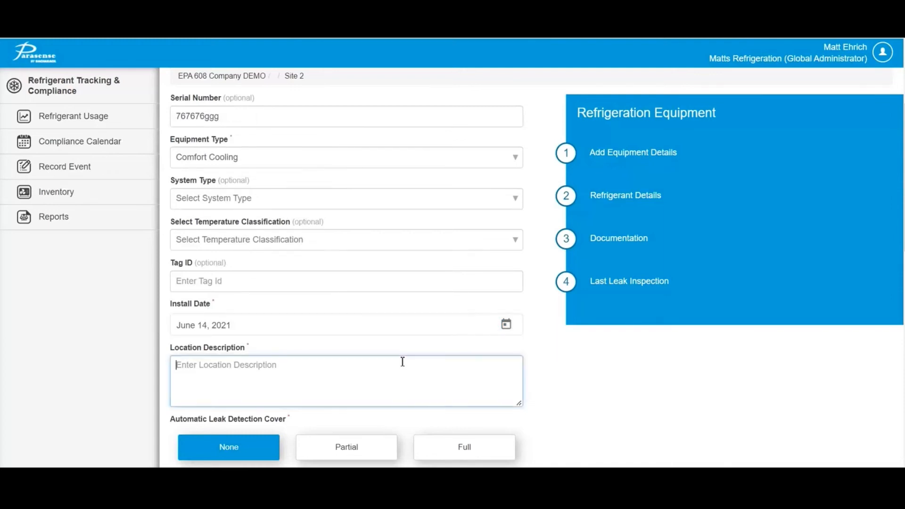
pyautogui.write('Rooftop')
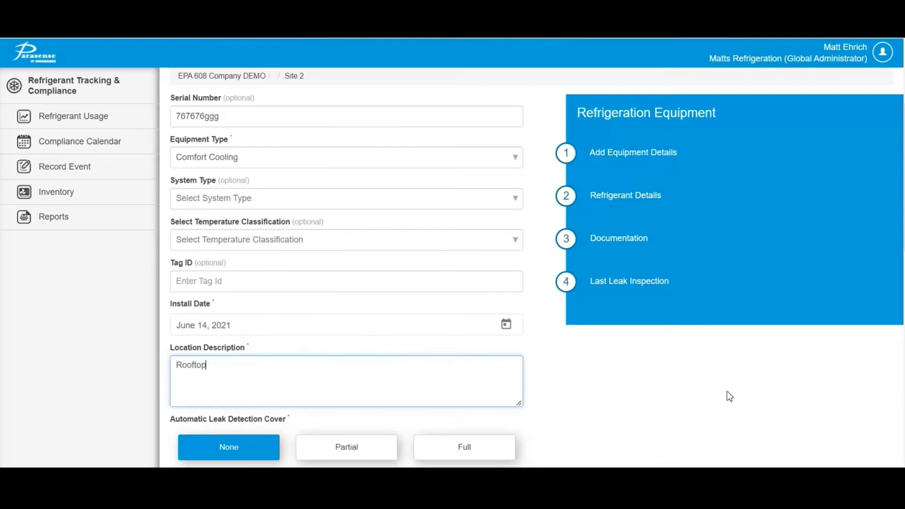
pyautogui.press('Tab')
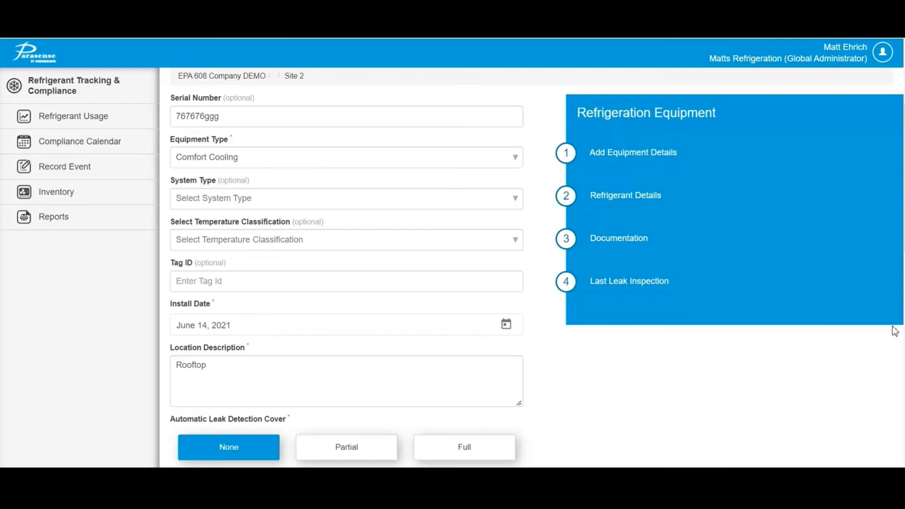
# Choose R-407A as the refrigerant and set the full charge size to 34.3.
pyautogui.click(904, 463)
pyautogui.click(904, 464)
pyautogui.click(904, 464)
pyautogui.click(904, 464)
pyautogui.click(904, 464)
pyautogui.click(904, 464)
pyautogui.click(904, 463)
pyautogui.click(904, 464)
pyautogui.click(904, 464)
pyautogui.click(904, 464)
pyautogui.click(904, 464)
pyautogui.click(904, 463)
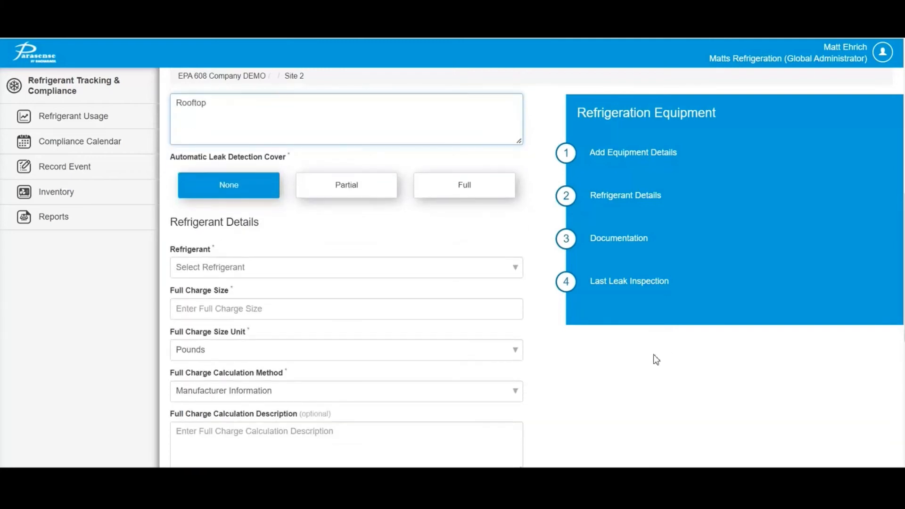
pyautogui.click(517, 269)
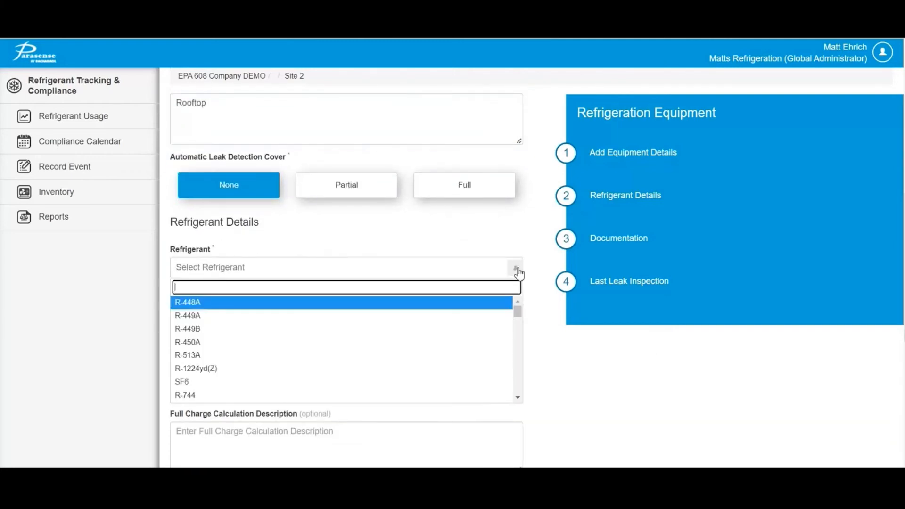
pyautogui.write('R0407')
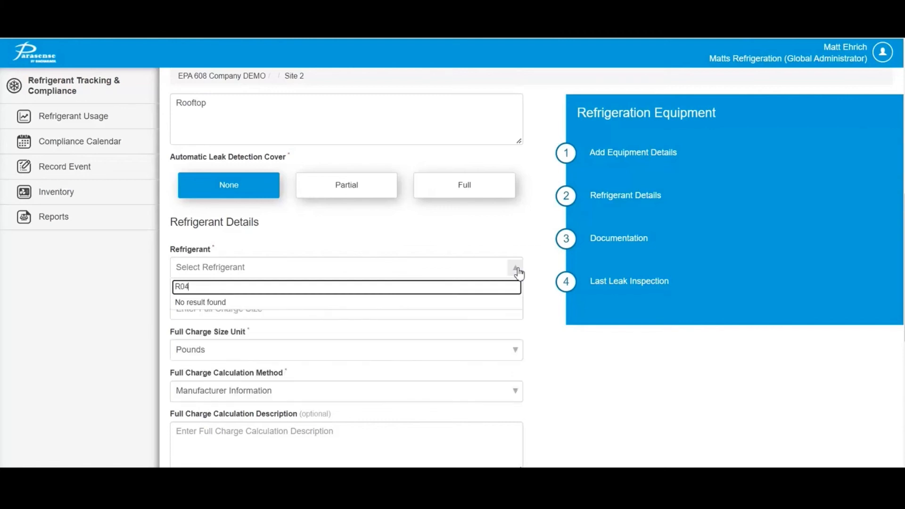
pyautogui.press('BackSpace')
pyautogui.press('BackSpace')
pyautogui.press('BackSpace')
pyautogui.press('BackSpace')
pyautogui.write('-407')
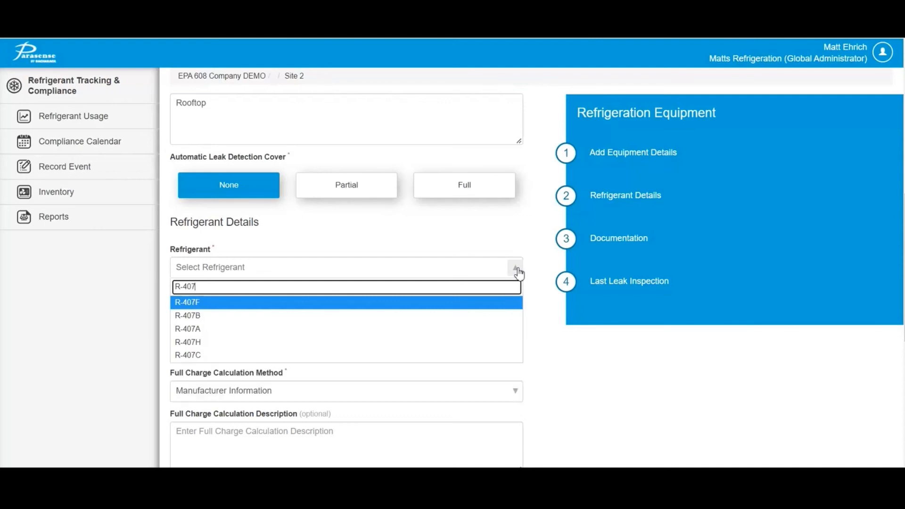
pyautogui.click(352, 329)
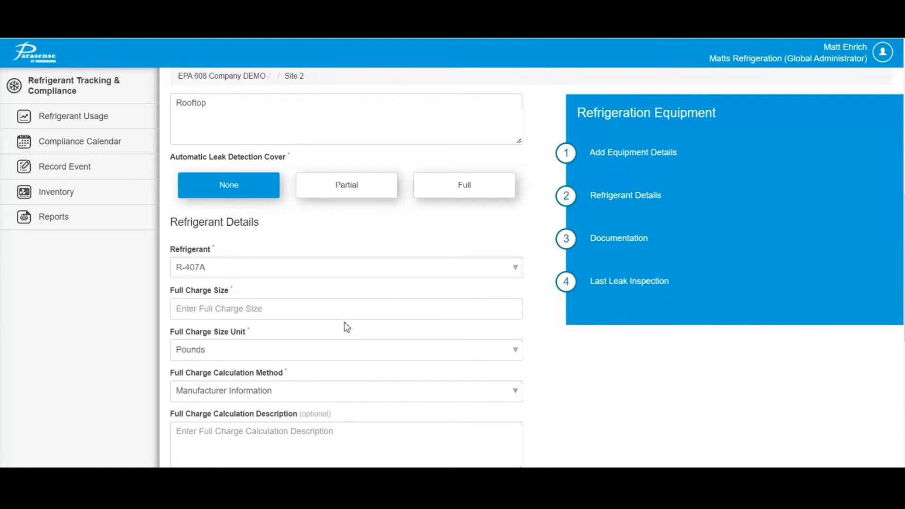
pyautogui.click(342, 310)
pyautogui.write('34')
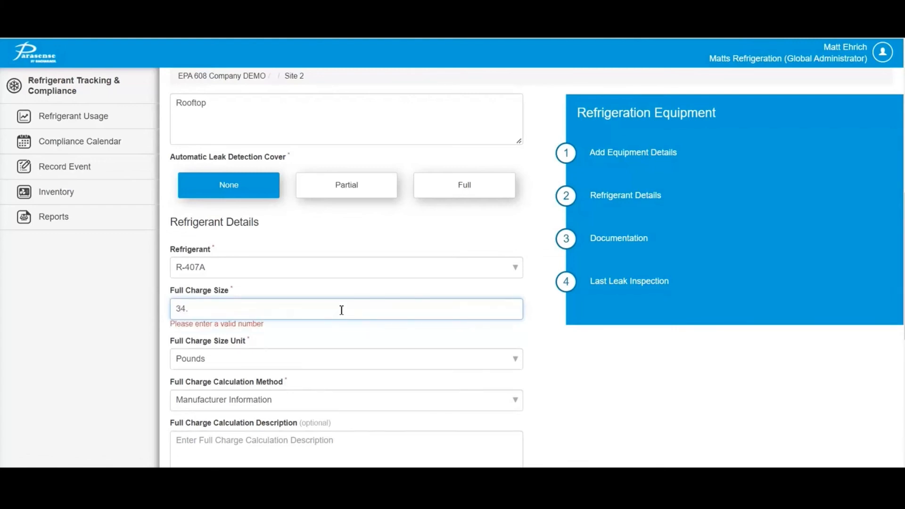
pyautogui.write('.3')
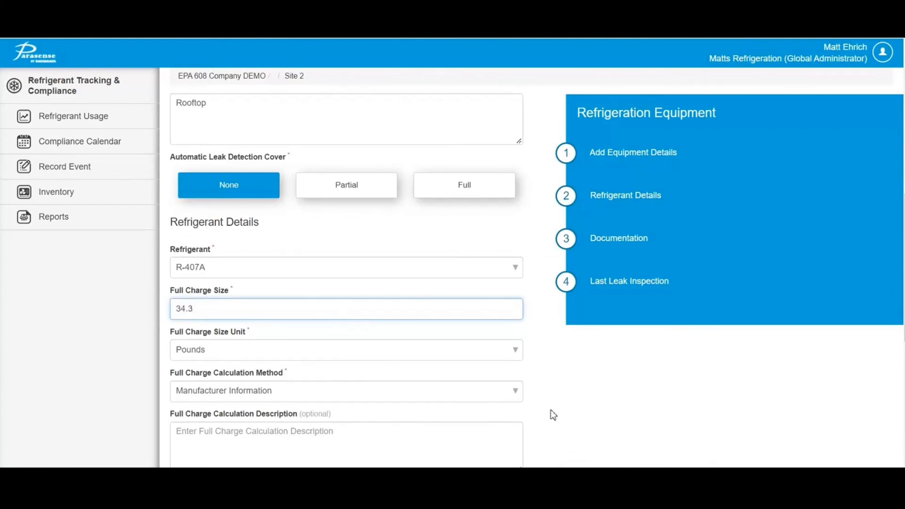
# Save the HVAC 55 equipment record and confirm adding it to Site 2.
pyautogui.click(904, 464)
pyautogui.scroll(-5, 346, 279)
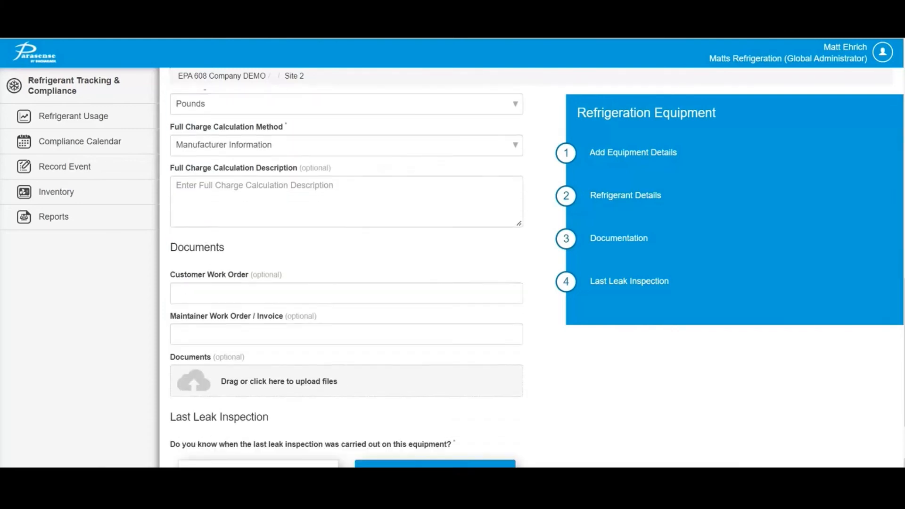
pyautogui.scroll(-2, 346, 278)
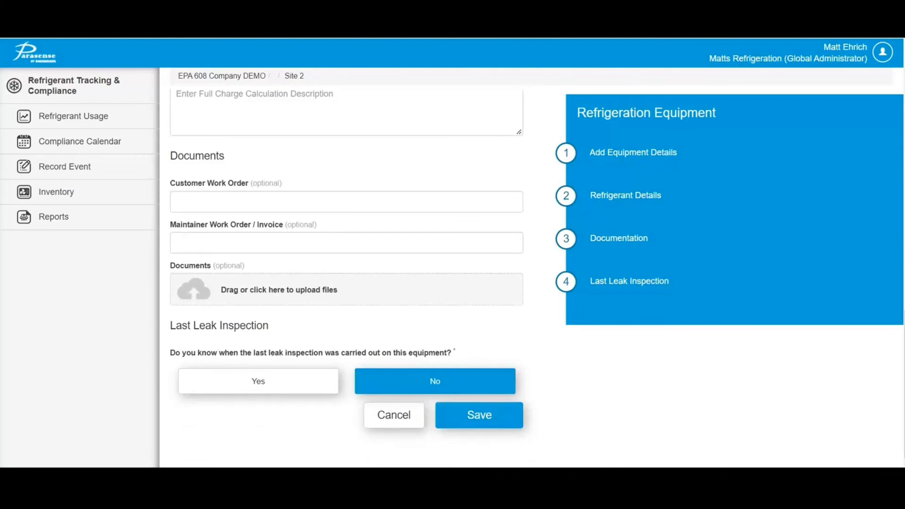
pyautogui.click(486, 416)
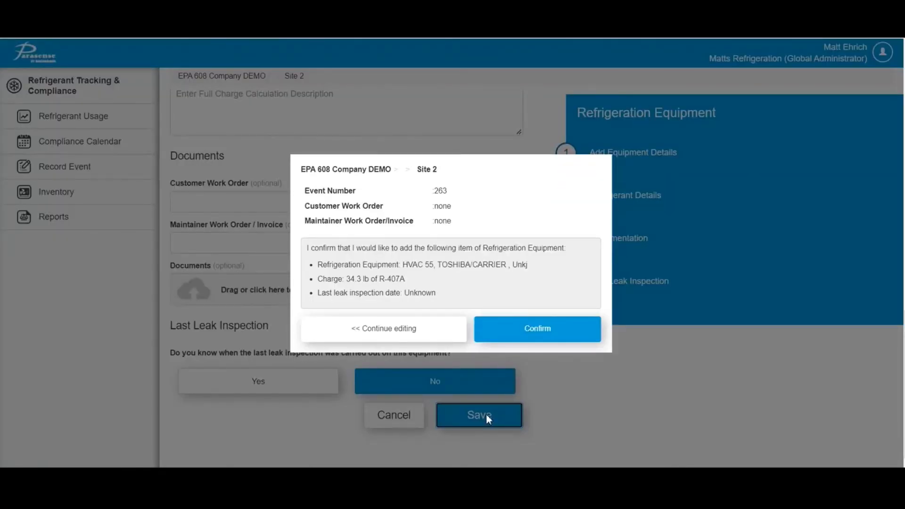
pyautogui.click(556, 334)
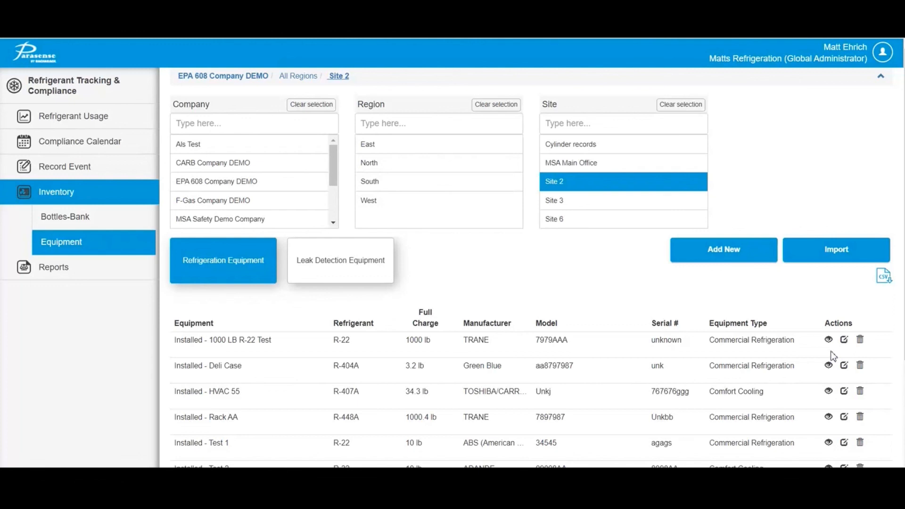
# Open the HVAC 55 record for editing, review its details, and return to the equipment list without changes.
pyautogui.click(844, 392)
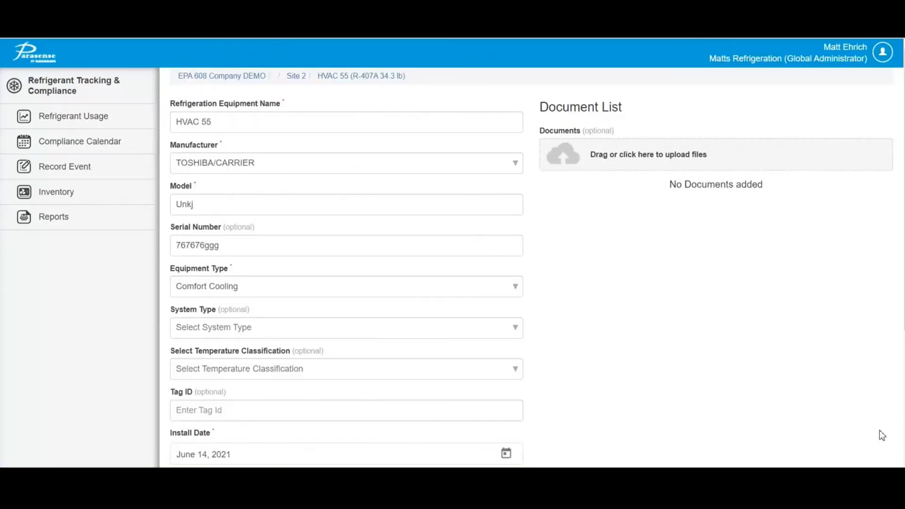
pyautogui.scroll(-1, 532, 279)
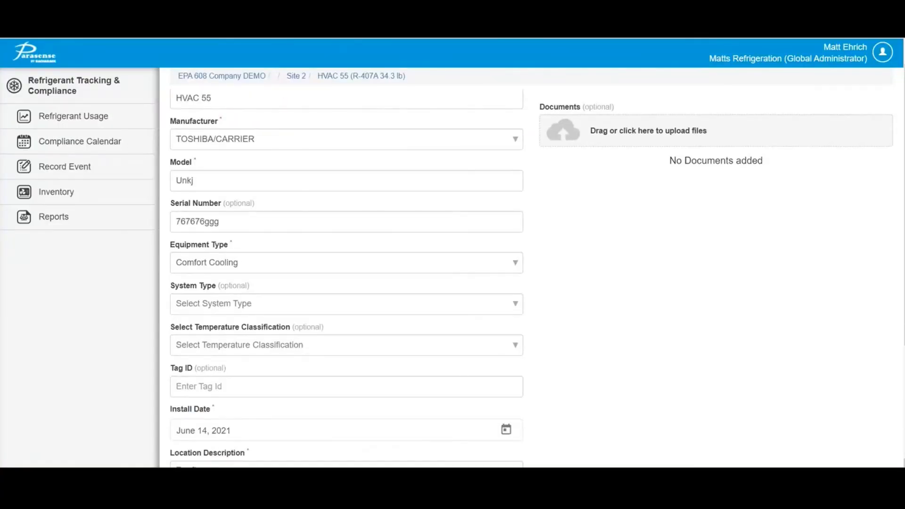
pyautogui.scroll(-3, 350, 279)
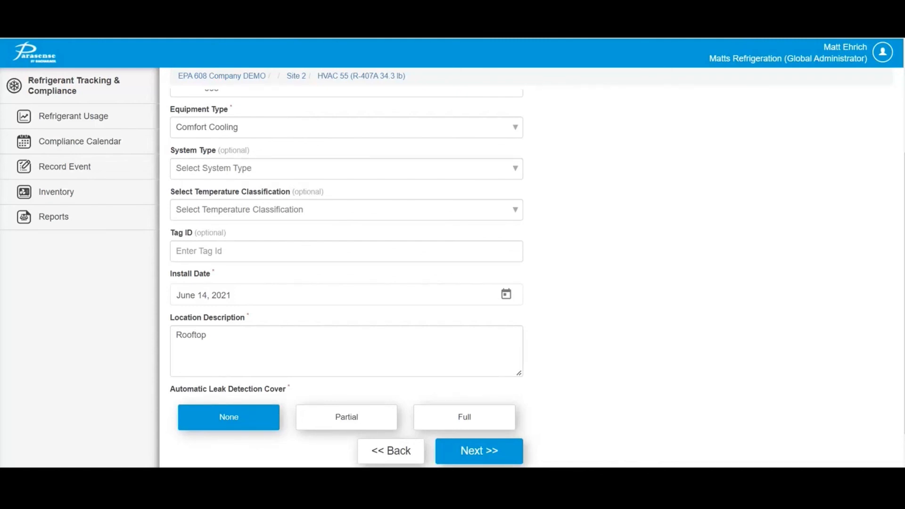
pyautogui.click(404, 461)
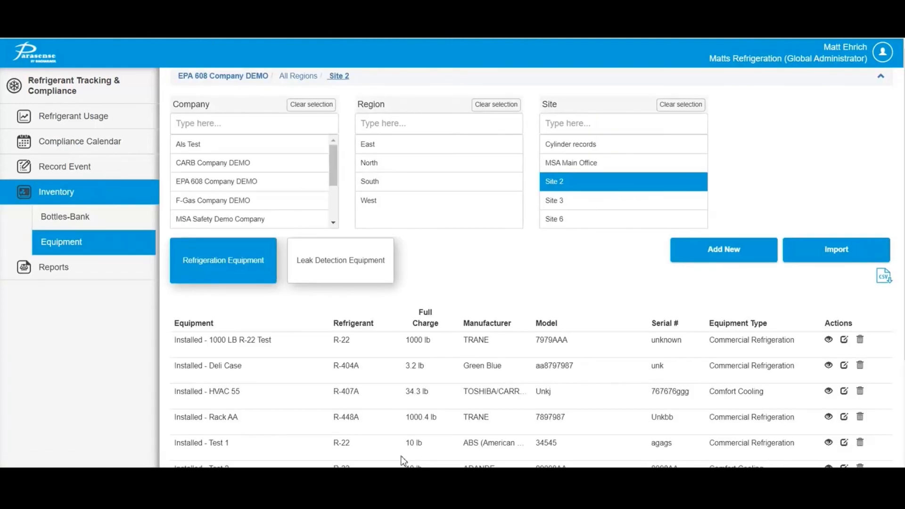